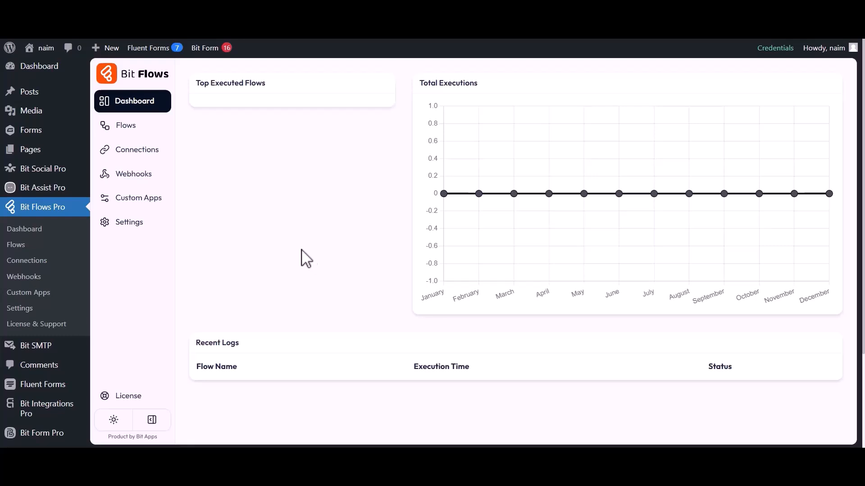
# Create a blank flow titled "Gravity Forms to EmailOctopus"
pyautogui.click(122, 127)
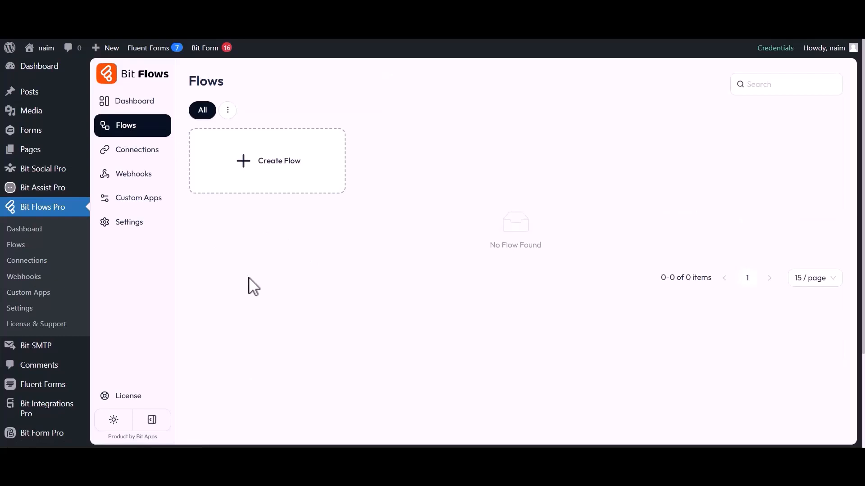
pyautogui.click(266, 165)
pyautogui.click(335, 148)
pyautogui.hotkey('ctrl', 'a')
pyautogui.press('BackSpace')
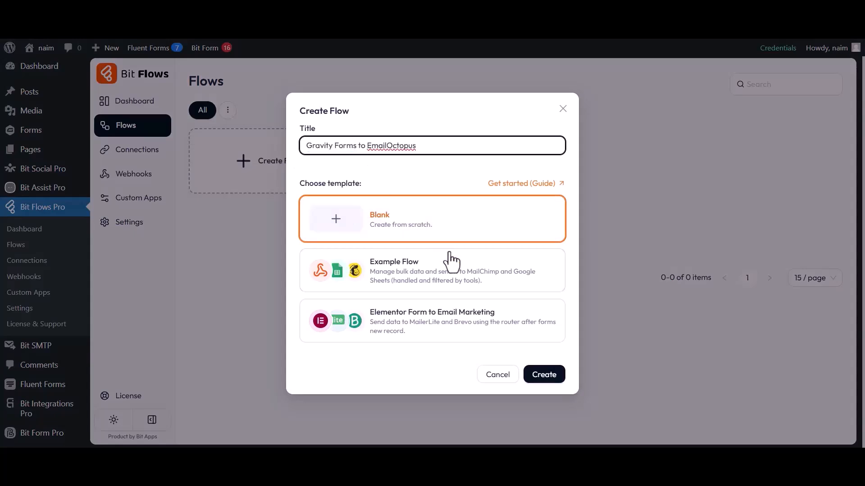
pyautogui.click(542, 378)
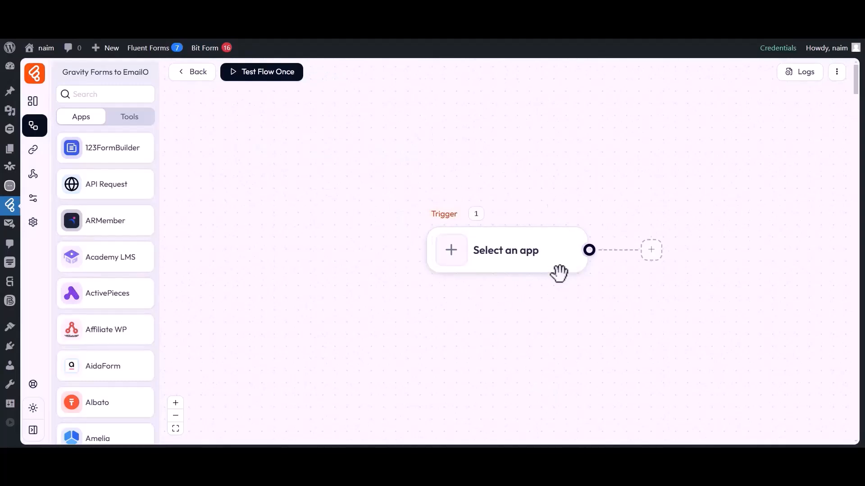
# Set the flow's trigger to the Gravity Forms app with the Form Submission event
pyautogui.moveTo(484, 290); pyautogui.dragTo(311, 293)
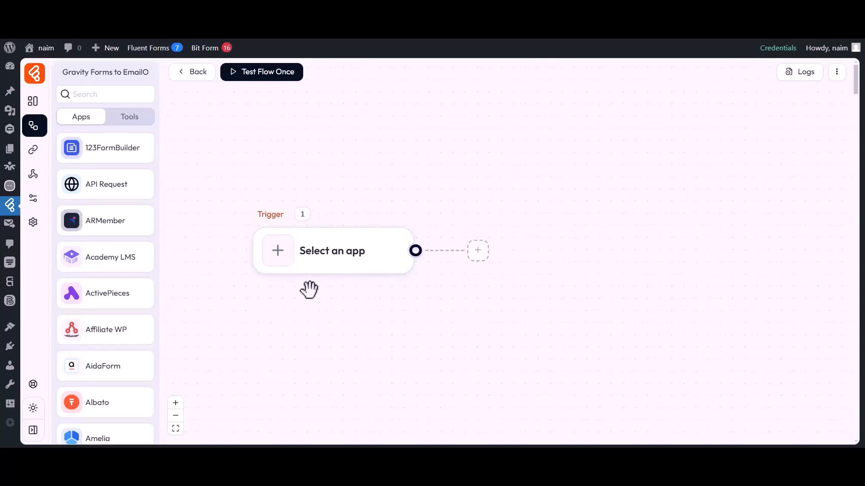
pyautogui.click(277, 257)
pyautogui.click(483, 82)
pyautogui.write('Gravity Forms')
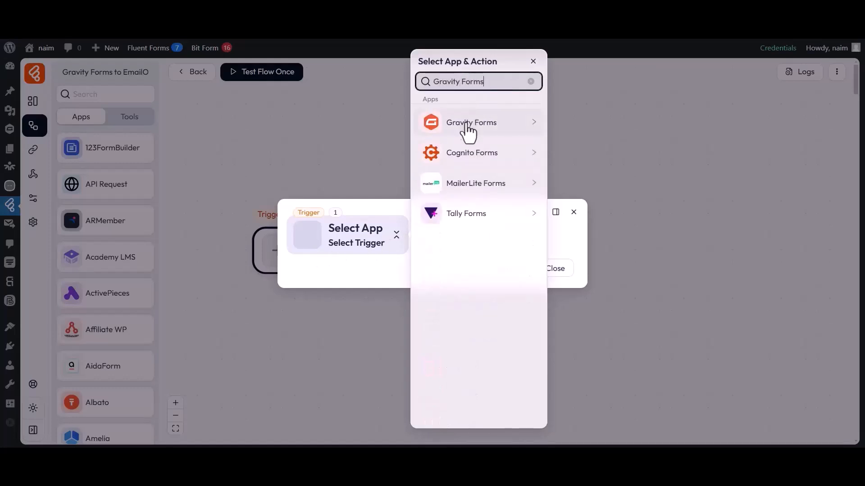
pyautogui.click(484, 127)
pyautogui.click(582, 120)
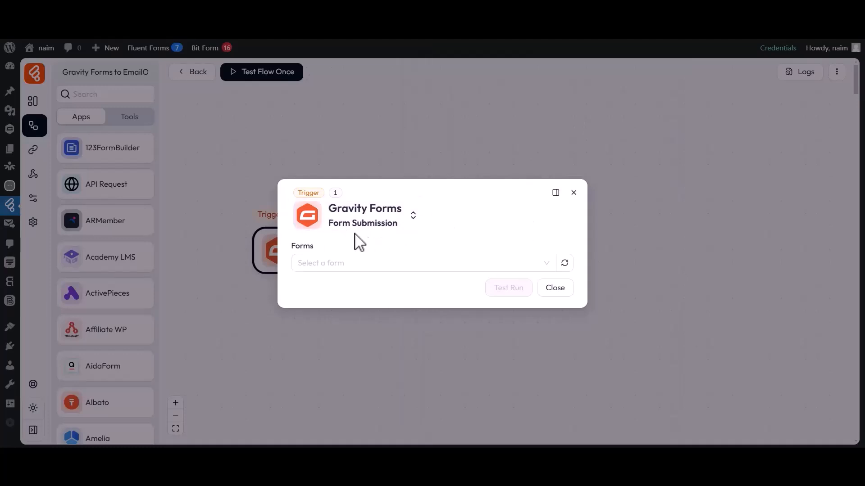
# Choose Contact Form as the trigger's form and start listening for a response
pyautogui.click(318, 262)
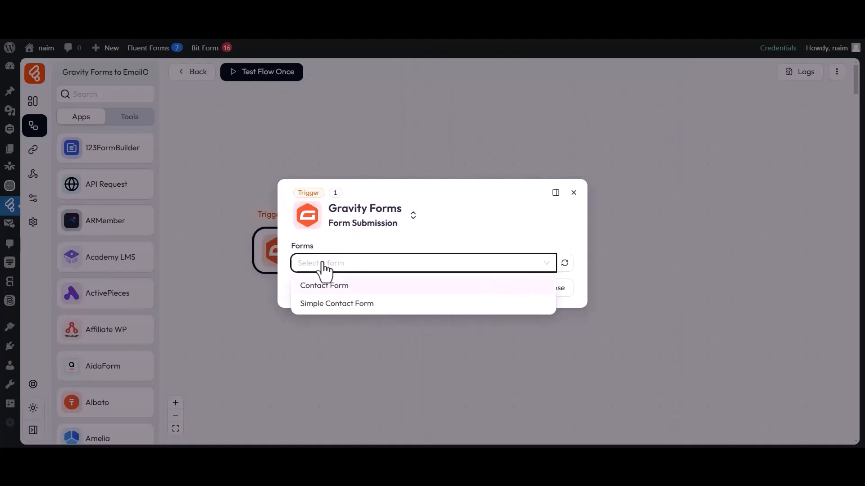
pyautogui.click(324, 287)
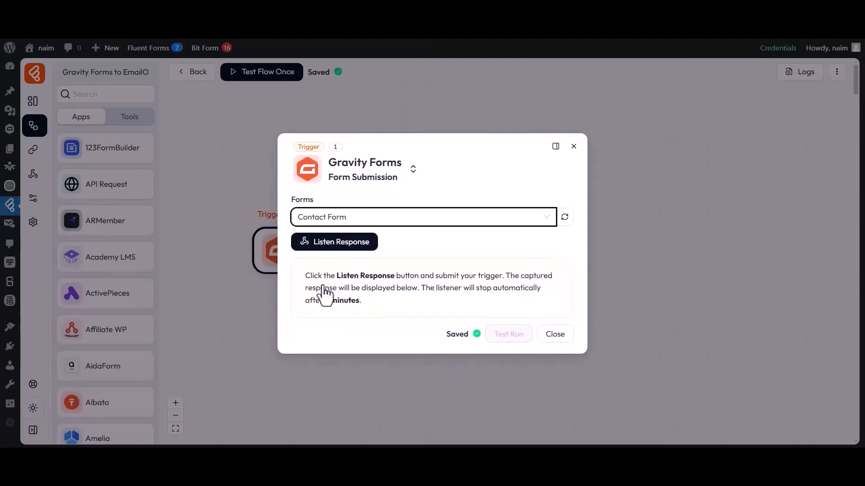
pyautogui.click(336, 243)
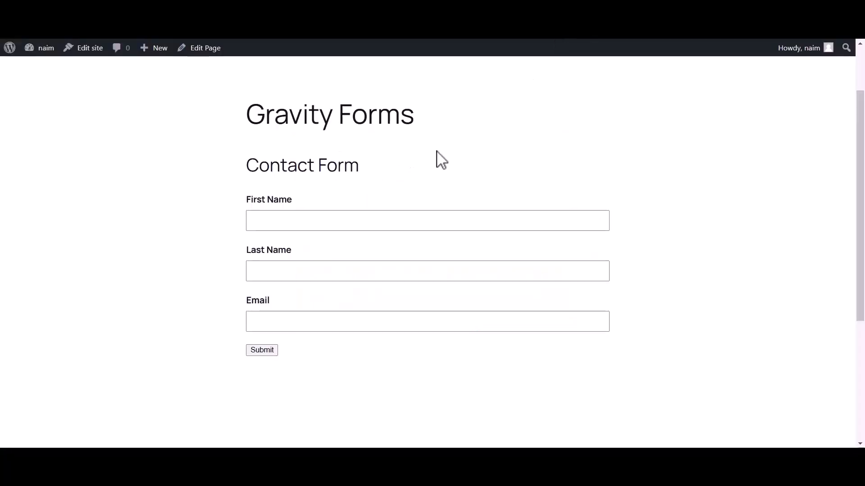
# Submit a test entry in the contact form with a first name, last name and e-mail address
pyautogui.click(374, 219)
pyautogui.write('Bit')
pyautogui.click(325, 275)
pyautogui.write('Apps')
pyautogui.click(286, 329)
pyautogui.click(262, 351)
pyautogui.moveTo(248, 236); pyautogui.dragTo(605, 236)
pyautogui.click(605, 236)
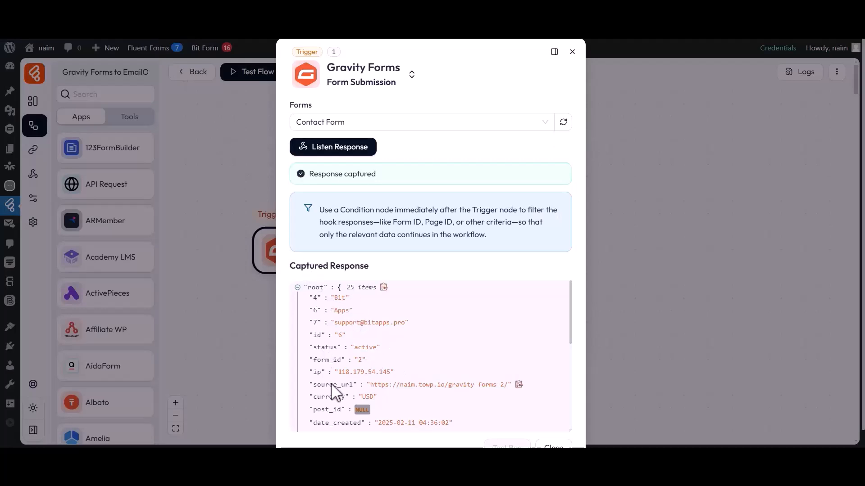
# Review the captured form response through to its last entry and close the trigger's settings
pyautogui.scroll(-1, 383, 398)
pyautogui.scroll(-5, 381, 393)
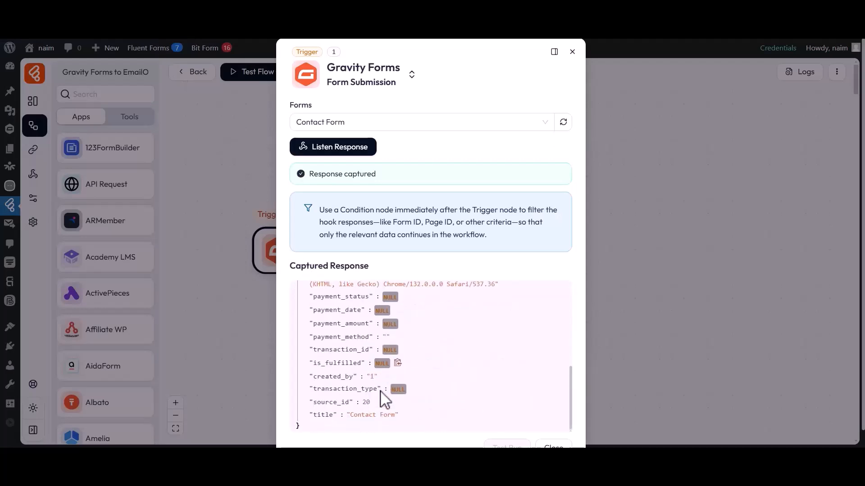
pyautogui.scroll(-2, 385, 400)
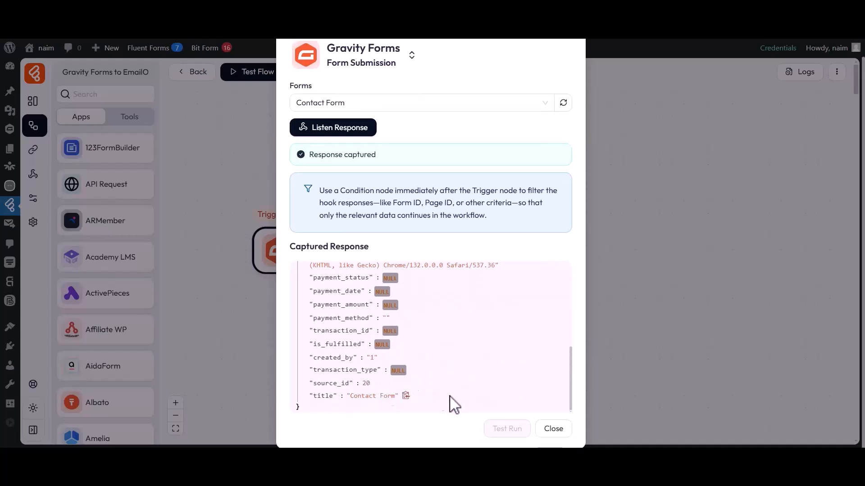
pyautogui.click(550, 430)
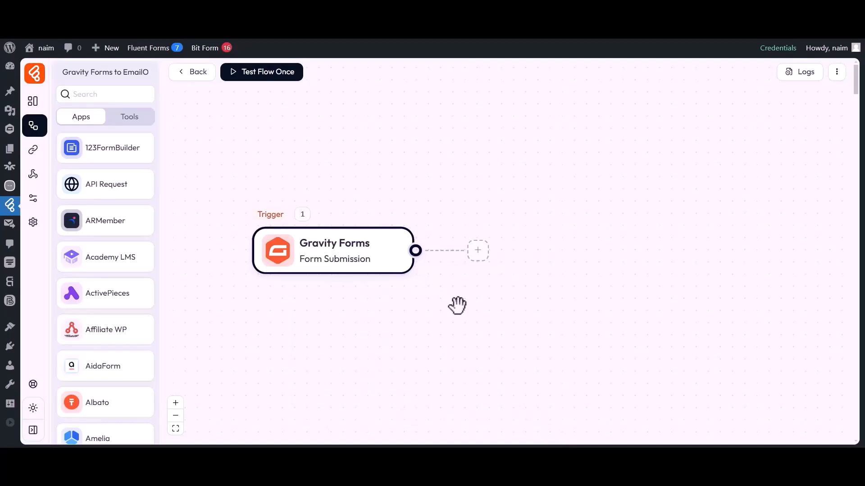
# Add an action after the trigger using the EmailOctopus app with the Add Contact event
pyautogui.click(477, 251)
pyautogui.click(514, 254)
pyautogui.click(448, 84)
pyautogui.write('EmailOctopus')
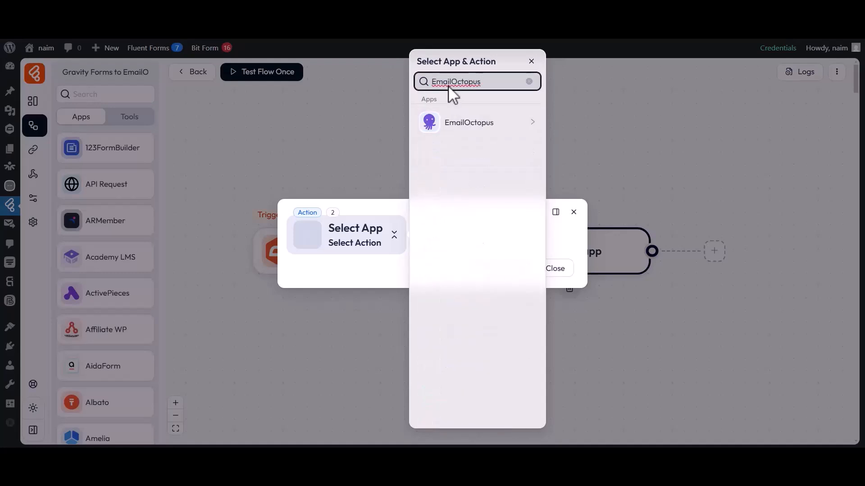
pyautogui.click(463, 131)
pyautogui.click(578, 122)
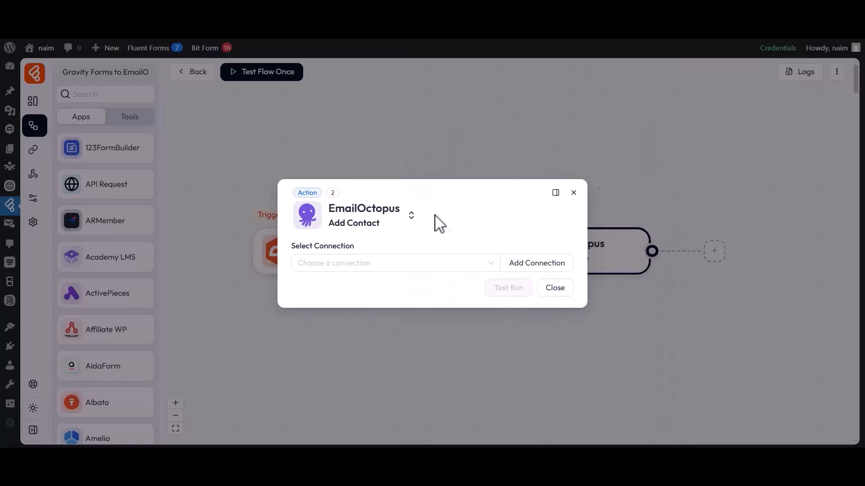
# Start a new connection for the EmailOctopus action and name it "EmailOctopus connection 2"
pyautogui.moveTo(291, 246); pyautogui.dragTo(343, 247)
pyautogui.click(356, 261)
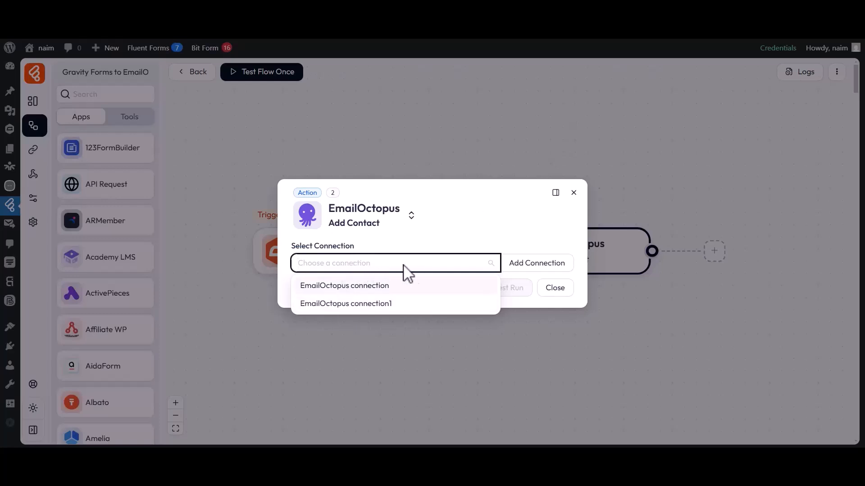
pyautogui.click(542, 267)
pyautogui.moveTo(596, 247); pyautogui.dragTo(686, 263)
pyautogui.press('End')
pyautogui.write('2')
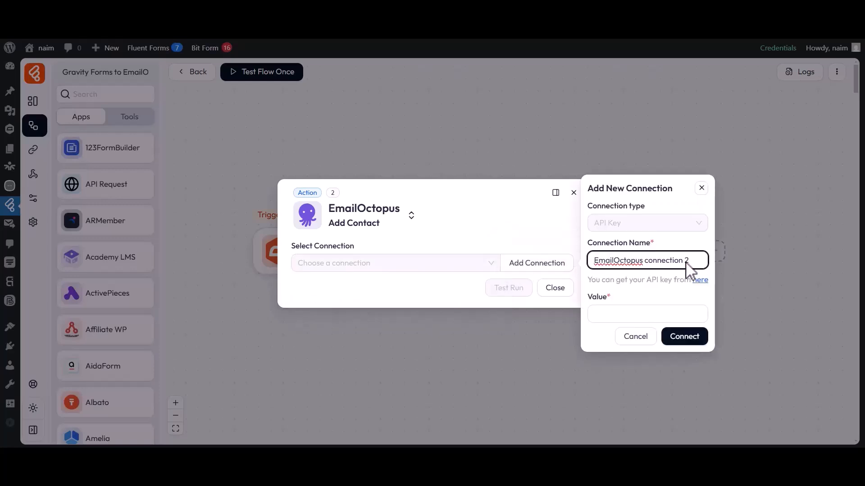
pyautogui.click(601, 309)
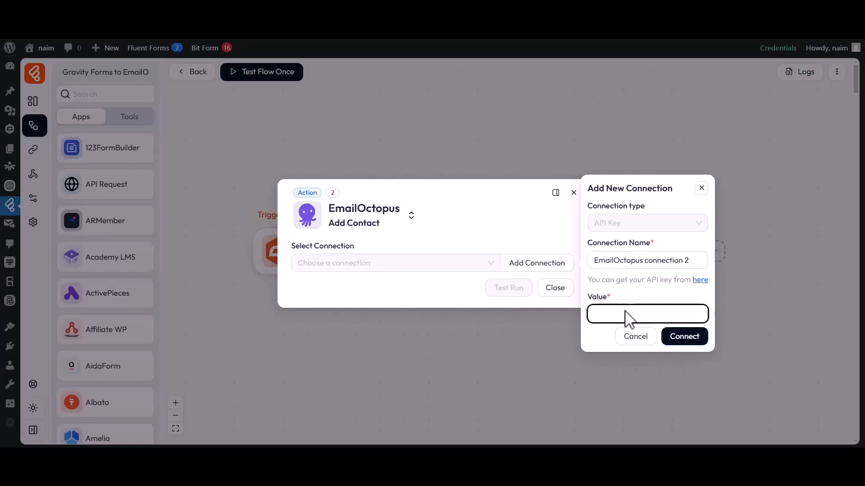
# Switch to the EmailOctopus API page, create an API key named "Bit Flows" and copy the key
pyautogui.click(699, 281)
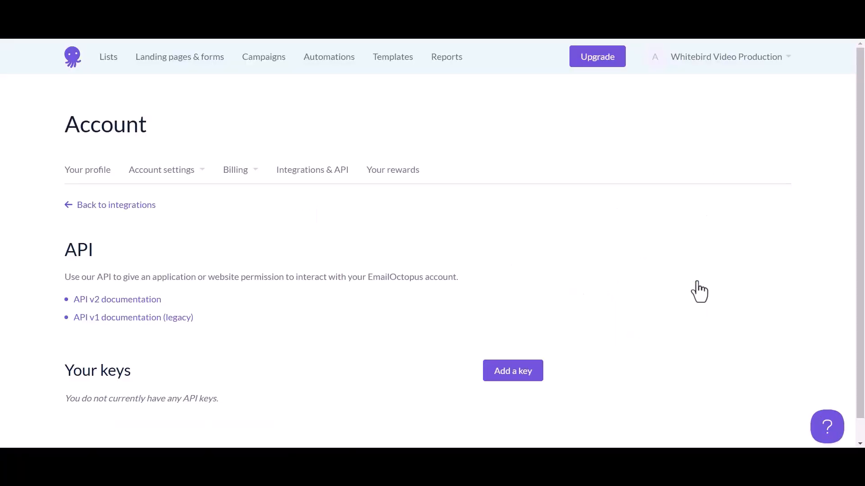
pyautogui.click(508, 374)
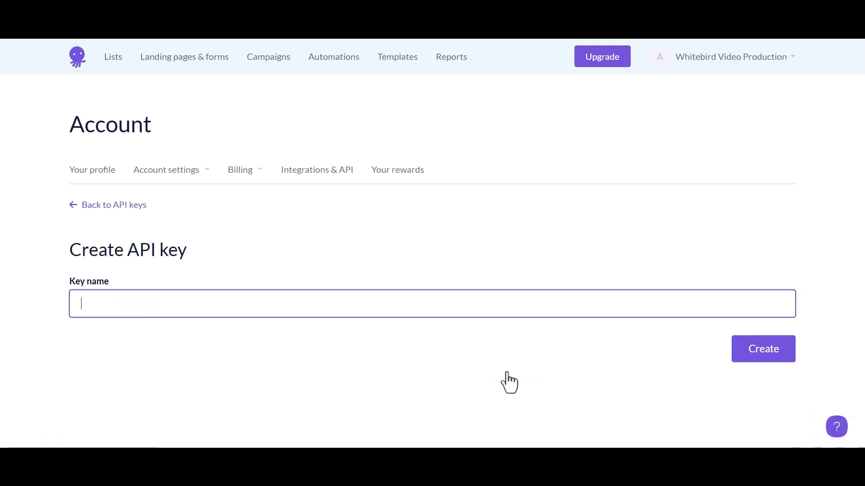
pyautogui.click(68, 284)
pyautogui.click(105, 310)
pyautogui.write('Bit Flows')
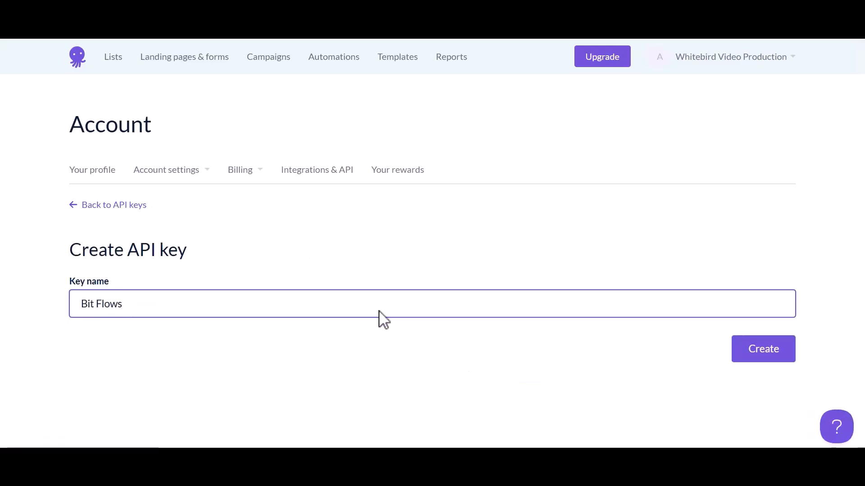
pyautogui.click(741, 354)
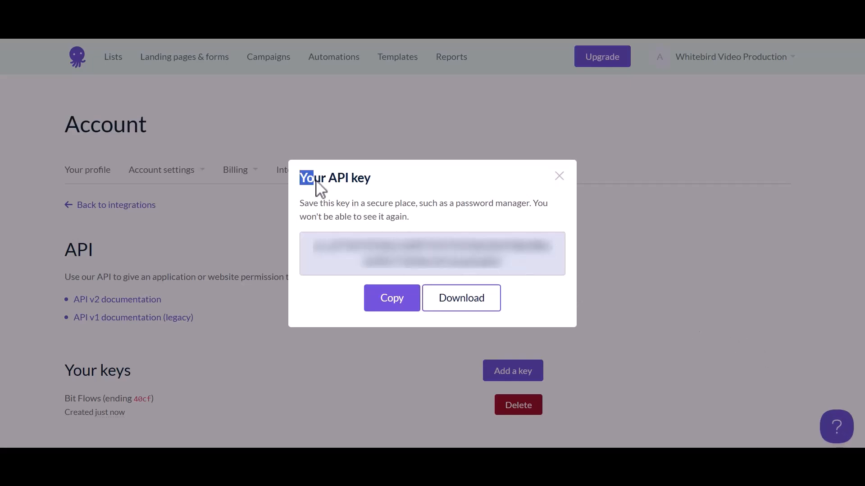
pyautogui.moveTo(315, 245); pyautogui.dragTo(512, 272)
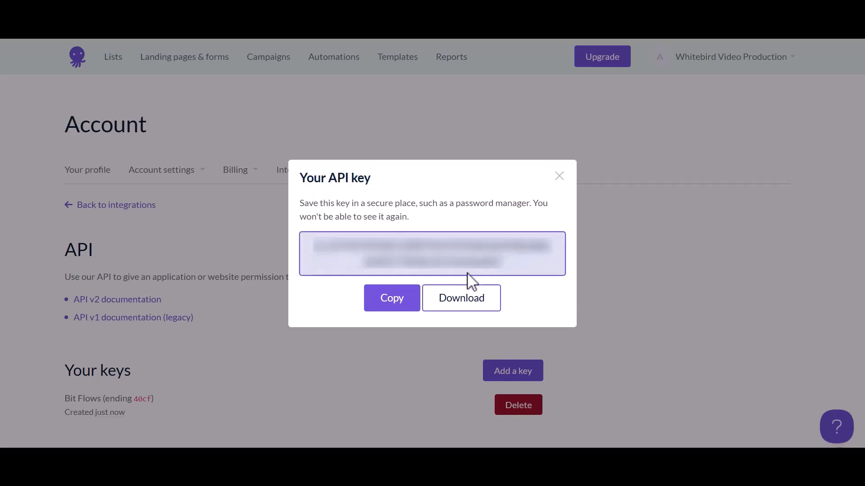
pyautogui.click(392, 300)
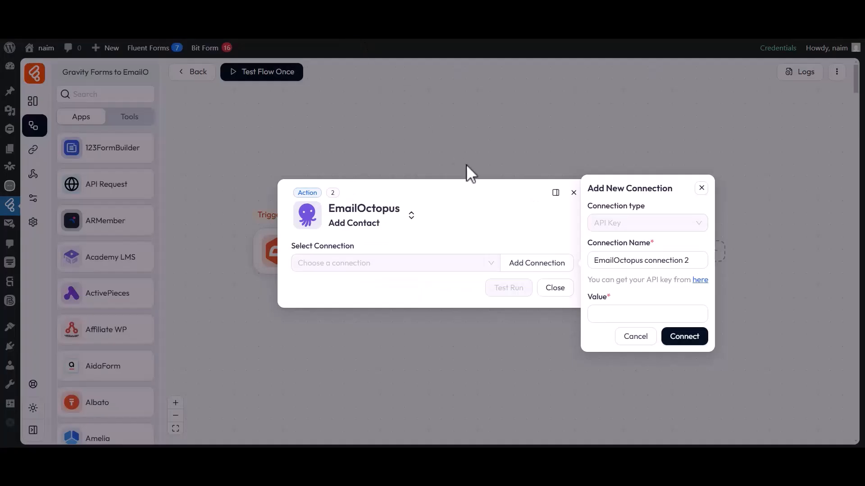
# Back in Bit Flows, paste the API key as the new connection's value and connect the account
pyautogui.click(593, 304)
pyautogui.hotkey('ctrl', 'v')
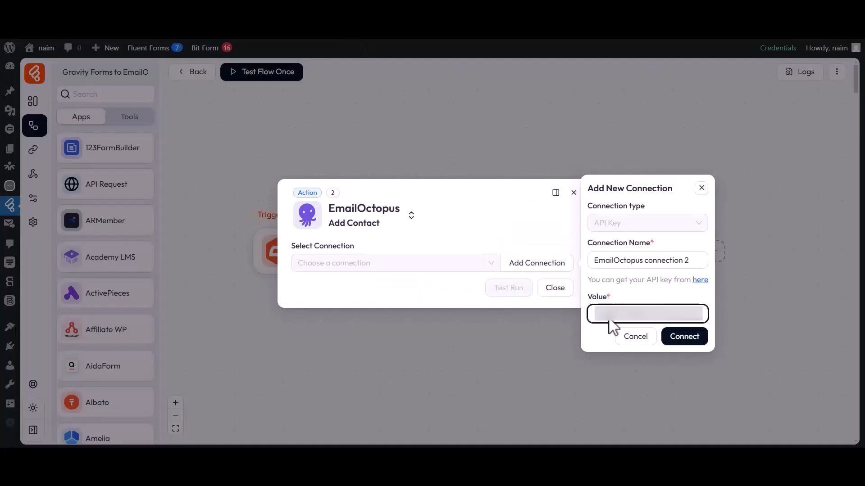
pyautogui.click(685, 341)
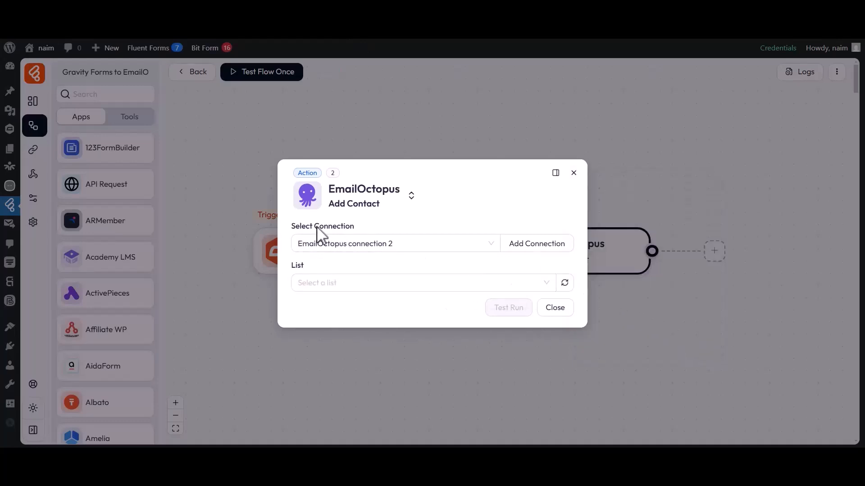
# Choose Bit Flows as the EmailOctopus list that receives the contacts
pyautogui.moveTo(295, 226); pyautogui.dragTo(354, 228)
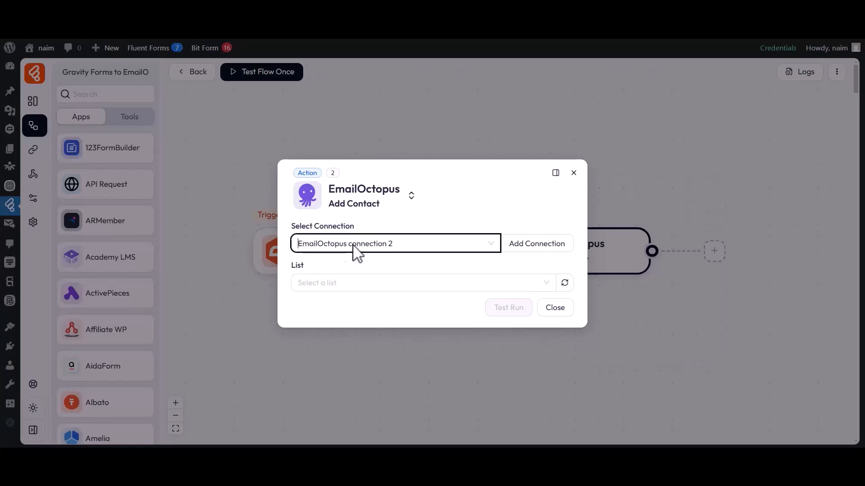
pyautogui.doubleClick(298, 266)
pyautogui.click(311, 279)
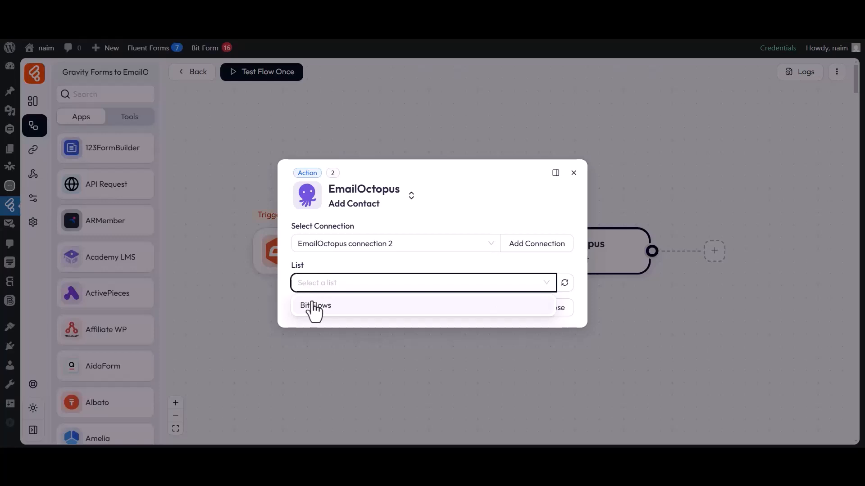
pyautogui.click(313, 308)
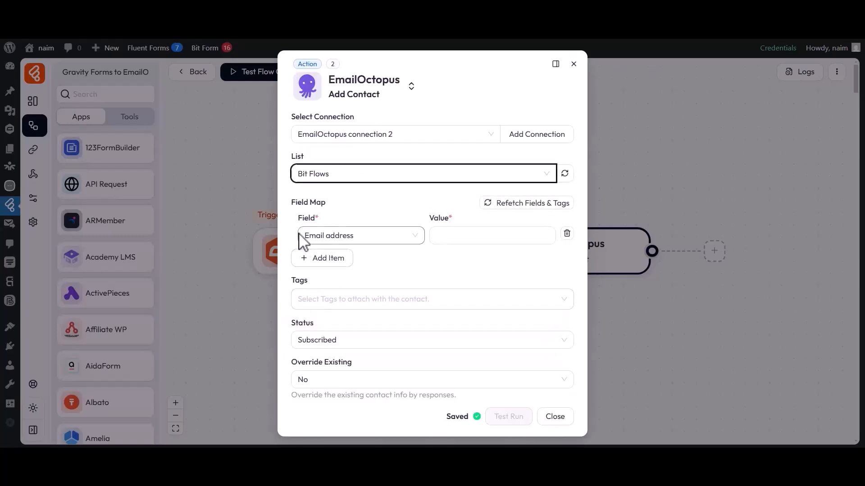
# Map the Email address field to response field 7 of the Gravity Forms trigger
pyautogui.click(330, 235)
pyautogui.click(329, 259)
pyautogui.click(472, 244)
pyautogui.scroll(-2, 618, 287)
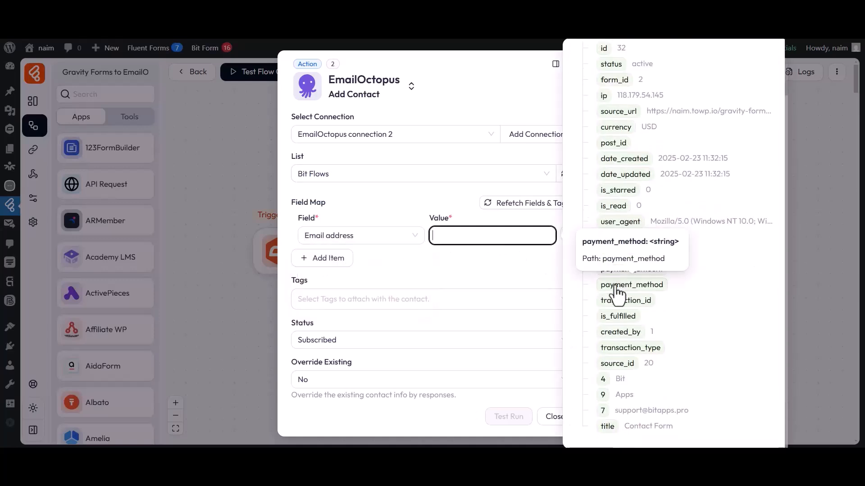
pyautogui.click(602, 410)
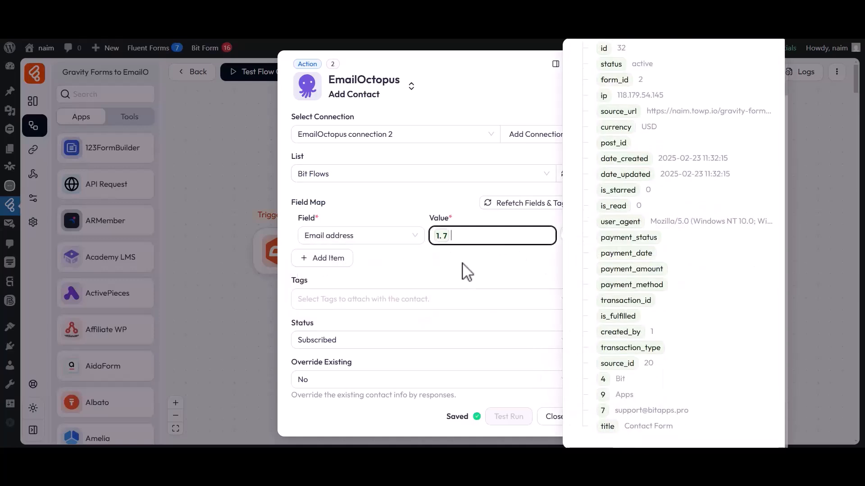
pyautogui.click(458, 270)
# Add a field map item for First name and map it to Gravity Forms response field 4
pyautogui.click(322, 258)
pyautogui.click(325, 263)
pyautogui.click(323, 301)
pyautogui.click(453, 262)
pyautogui.scroll(-2, 608, 368)
pyautogui.click(603, 384)
pyautogui.click(446, 290)
# Add a field map item for Last name and map it to Gravity Forms response field 9
pyautogui.click(322, 283)
pyautogui.click(324, 298)
pyautogui.click(320, 356)
pyautogui.click(446, 301)
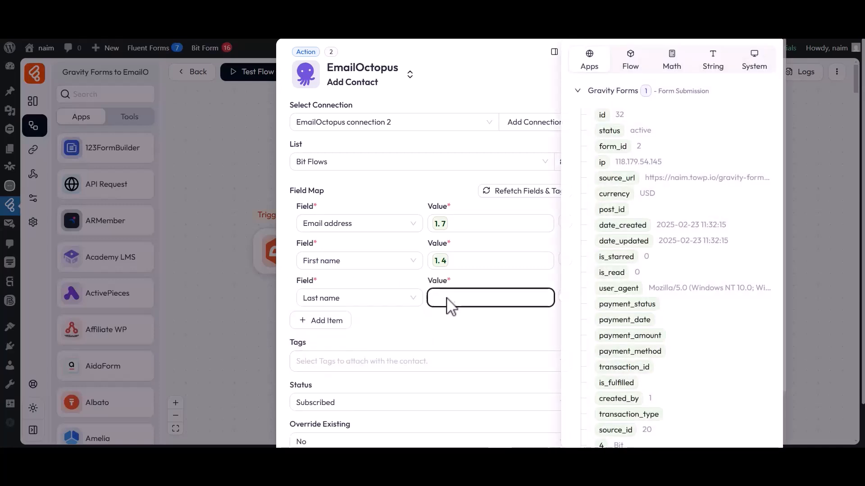
pyautogui.scroll(-3, 606, 332)
pyautogui.click(603, 395)
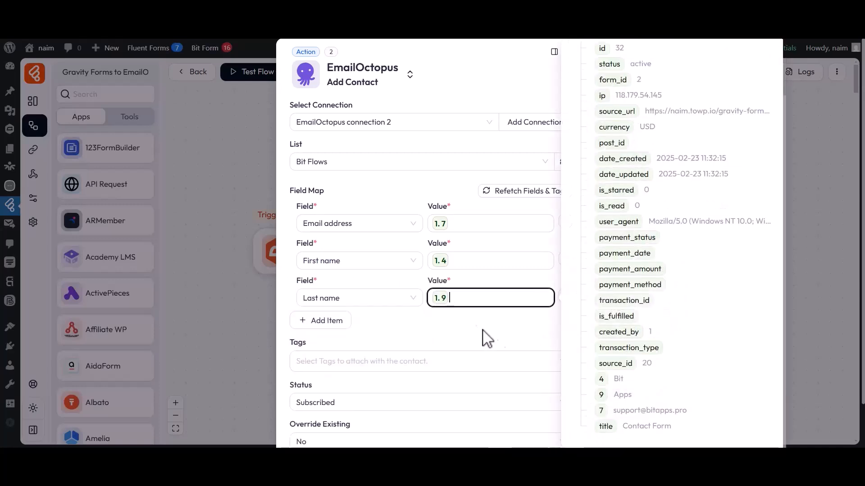
pyautogui.click(477, 334)
# Attach Tag-1 to the contacts added by the EmailOctopus action
pyautogui.scroll(-1, 469, 328)
pyautogui.click(315, 314)
pyautogui.click(306, 372)
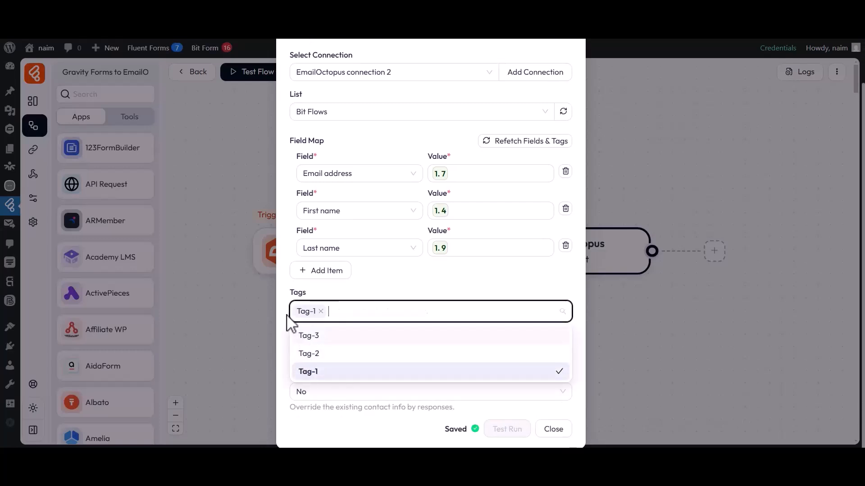
pyautogui.click(291, 323)
# Set the status of contacts added by the EmailOctopus action to Subscribed
pyautogui.moveTo(293, 341); pyautogui.dragTo(315, 347)
pyautogui.click(315, 353)
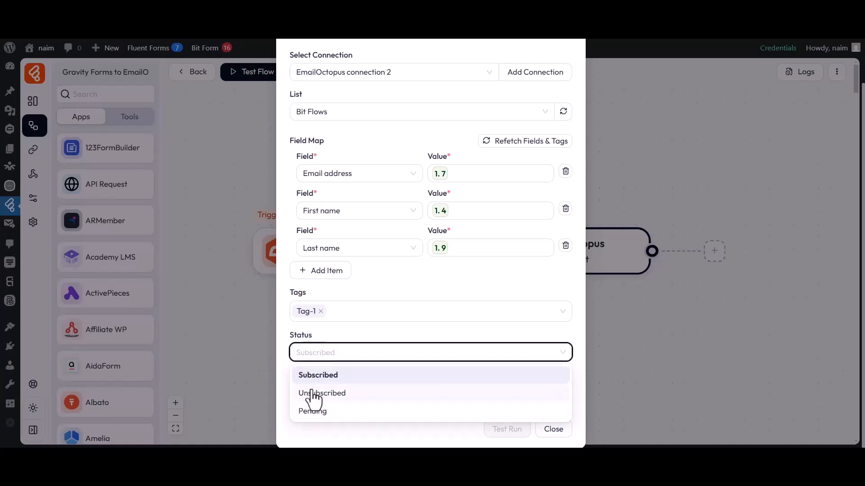
pyautogui.click(314, 378)
# Leave Override Existing at No for the EmailOctopus action and close its settings
pyautogui.moveTo(292, 377); pyautogui.dragTo(351, 379)
pyautogui.click(350, 378)
pyautogui.click(340, 392)
pyautogui.click(316, 433)
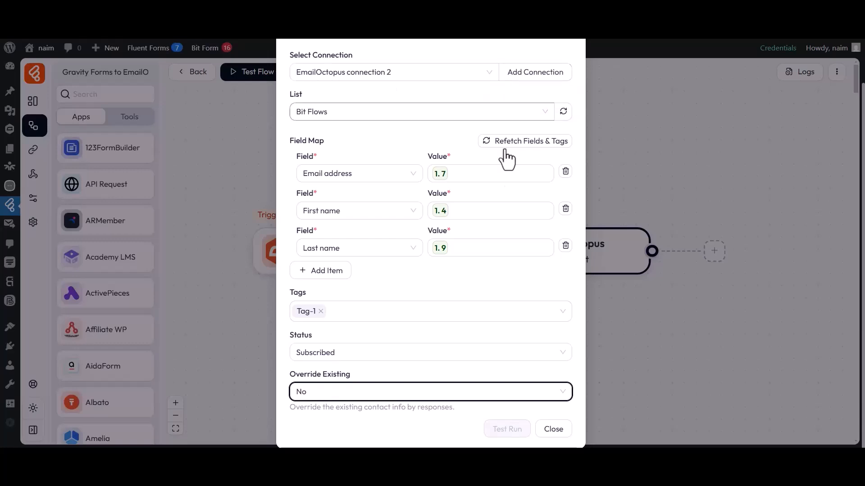
pyautogui.click(553, 429)
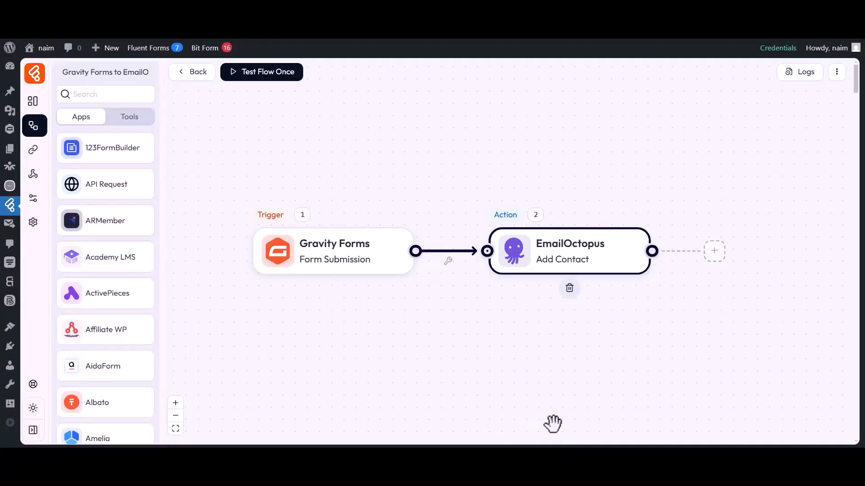
# Start a one-time flow test and submit the Gravity Forms contact form with first name Bit, last name Apps and the contact's email
pyautogui.click(261, 73)
pyautogui.click(264, 102)
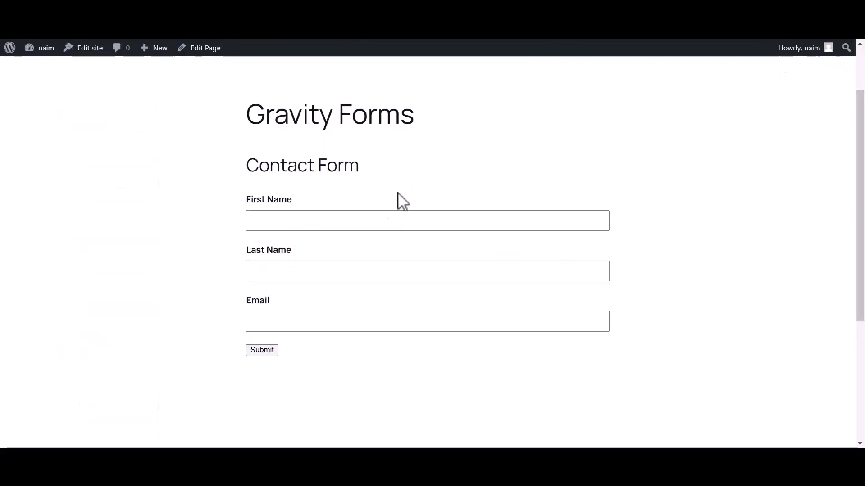
pyautogui.click(377, 221)
pyautogui.write('Bit')
pyautogui.click(325, 275)
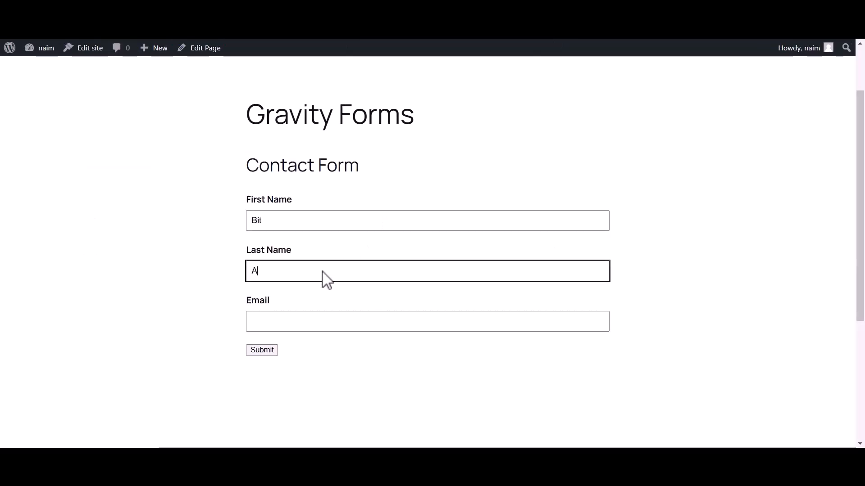
pyautogui.click(282, 323)
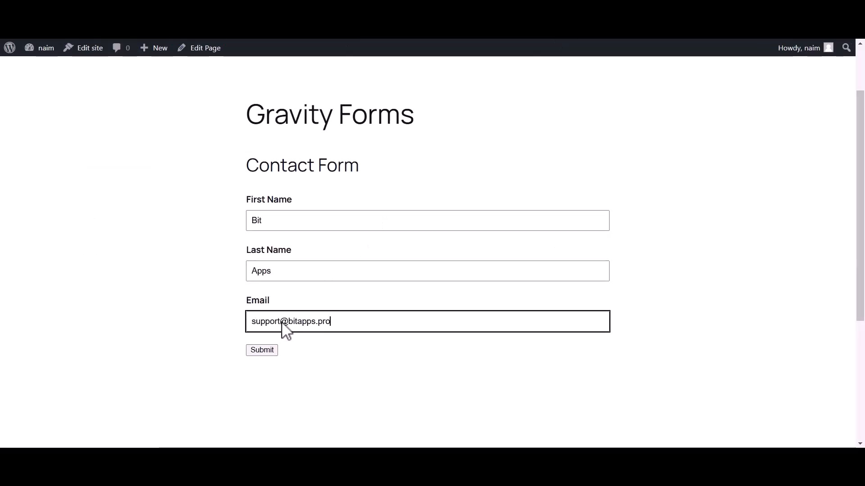
pyautogui.click(262, 350)
pyautogui.moveTo(248, 238); pyautogui.dragTo(608, 244)
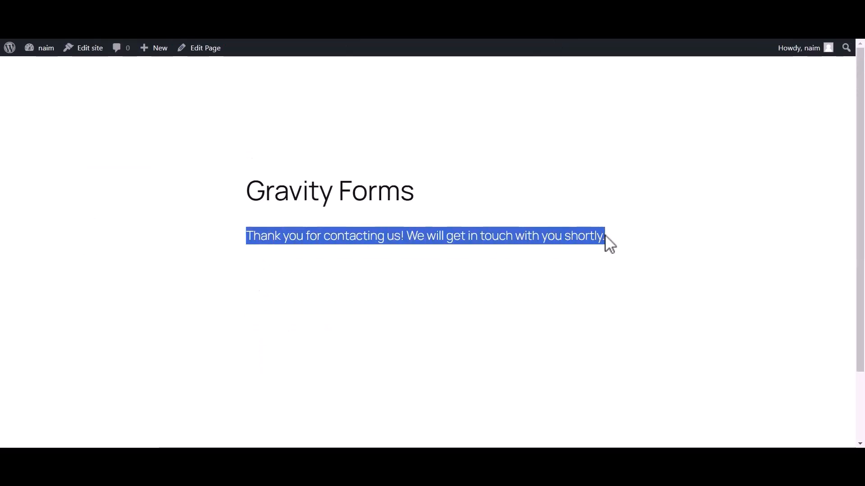
pyautogui.click(604, 243)
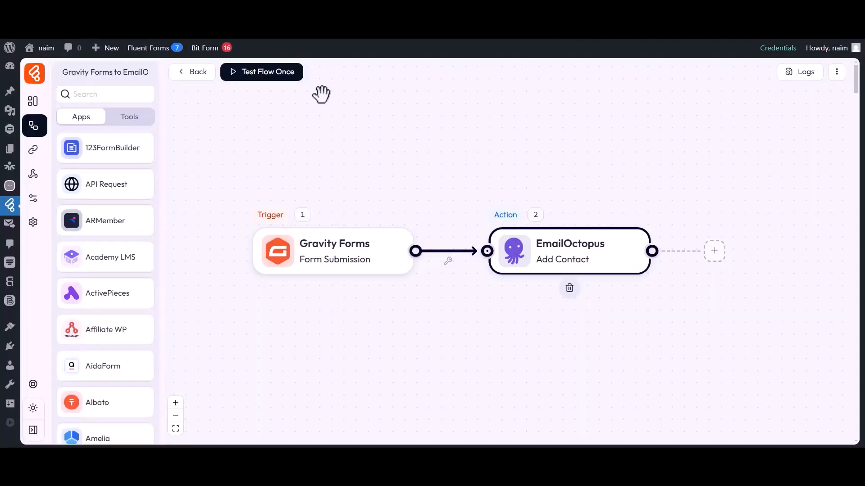
# Examine the EmailOctopus Add Contact input in the flow's latest execution log, including email, name fields, tag and status
pyautogui.click(799, 74)
pyautogui.moveTo(567, 117); pyautogui.dragTo(595, 138)
pyautogui.click(622, 139)
pyautogui.click(760, 141)
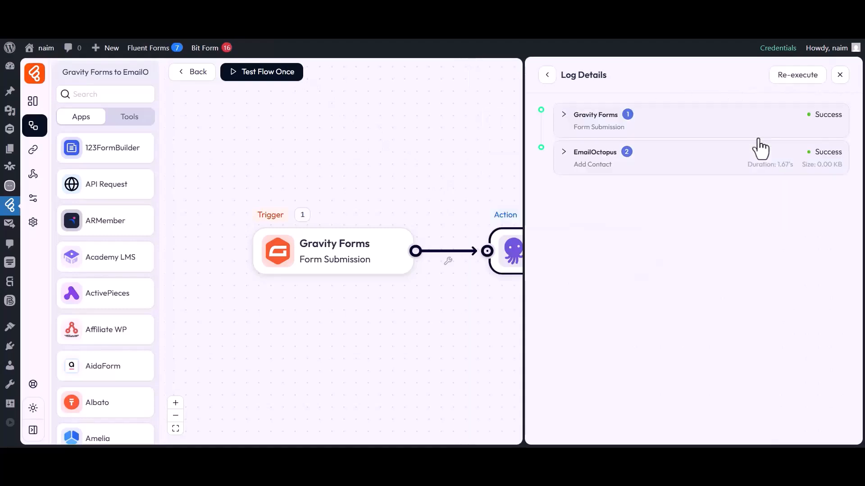
pyautogui.click(592, 163)
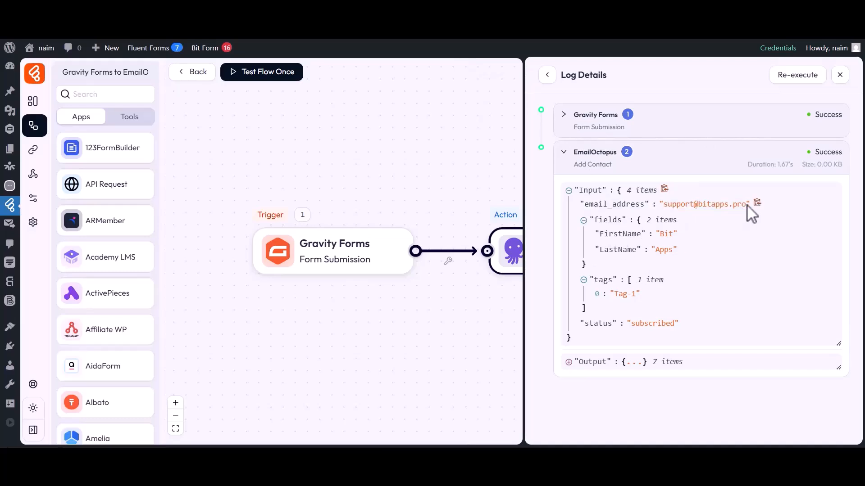
pyautogui.moveTo(639, 251); pyautogui.dragTo(674, 256)
pyautogui.click(839, 75)
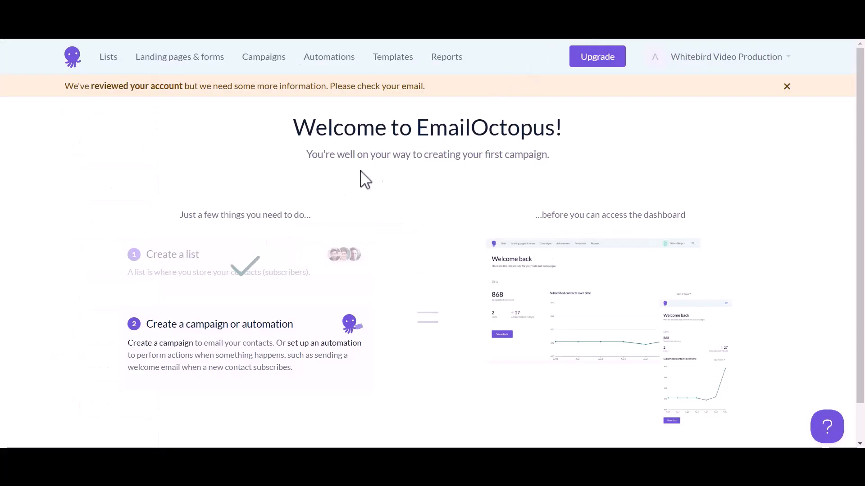
# Switch to EmailOctopus and open the Bit Flows list to check its contacts
pyautogui.click(108, 57)
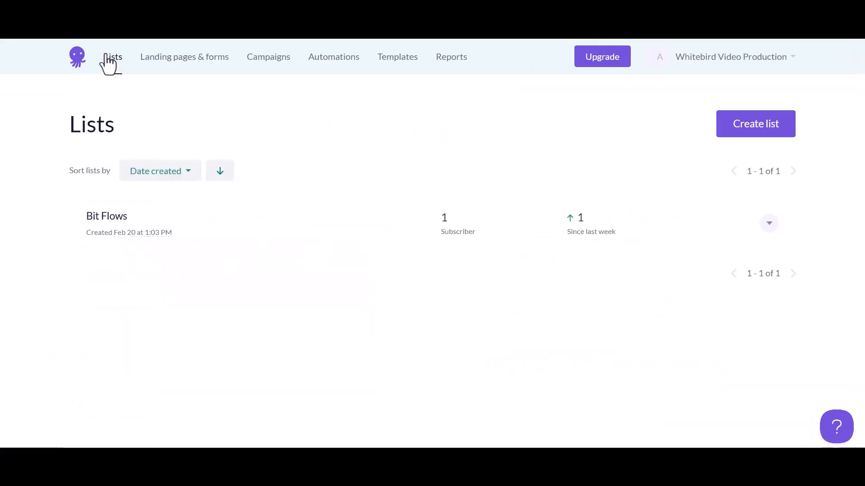
pyautogui.click(108, 217)
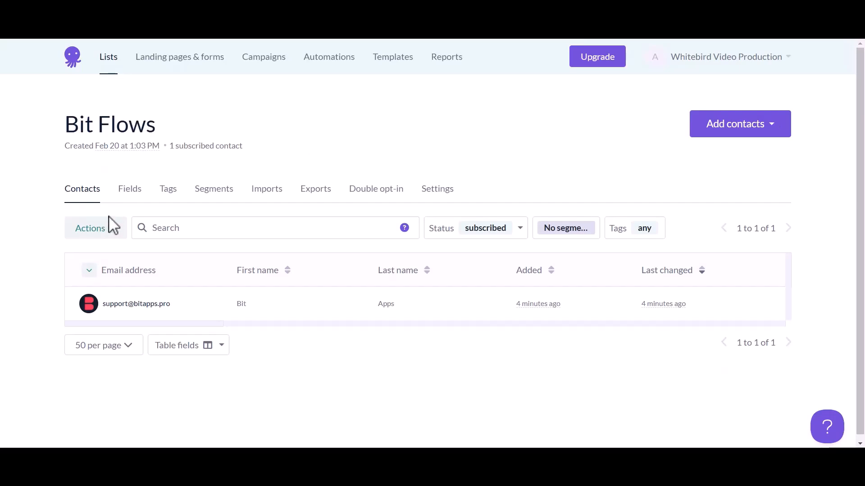